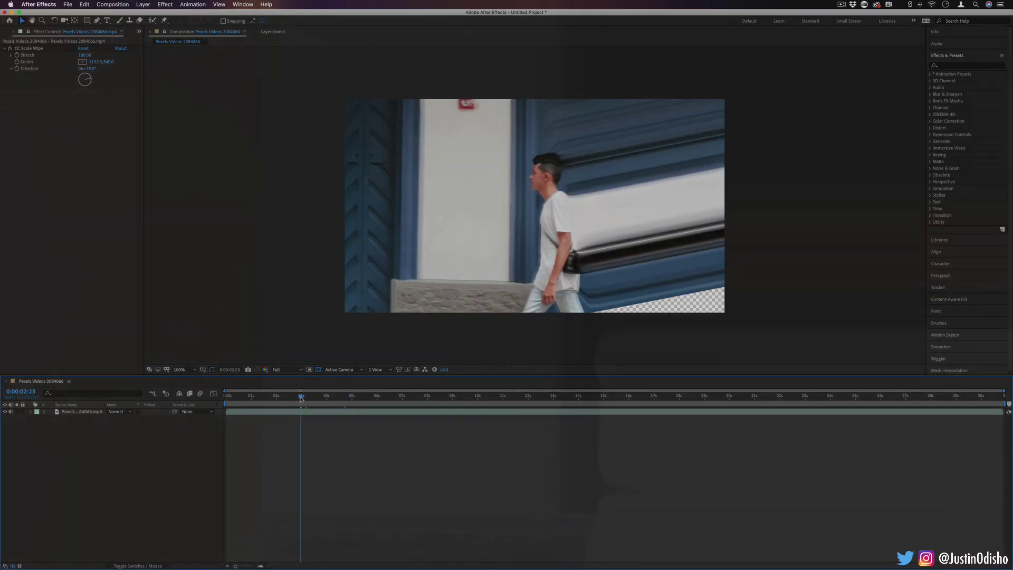
Scrub the playhead from about 0:00:02:23 to 0:00:03:21 to preview the existing stretch
left_click_drag(302, 399, 324, 396)
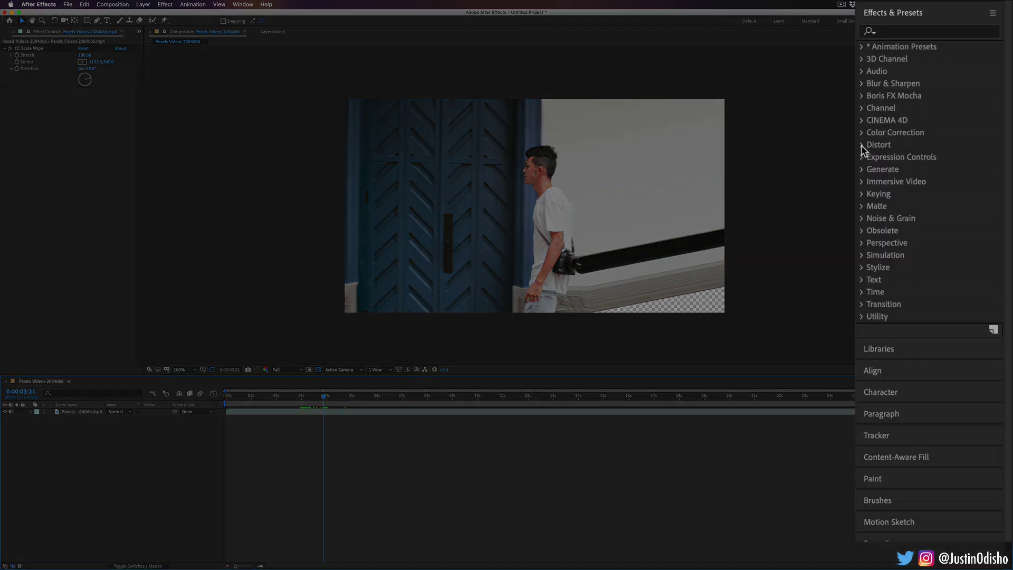
Expand the Distort and Transition effect groups and undo the existing CC Scale Wipe
left_click(930, 129)
left_click(862, 146)
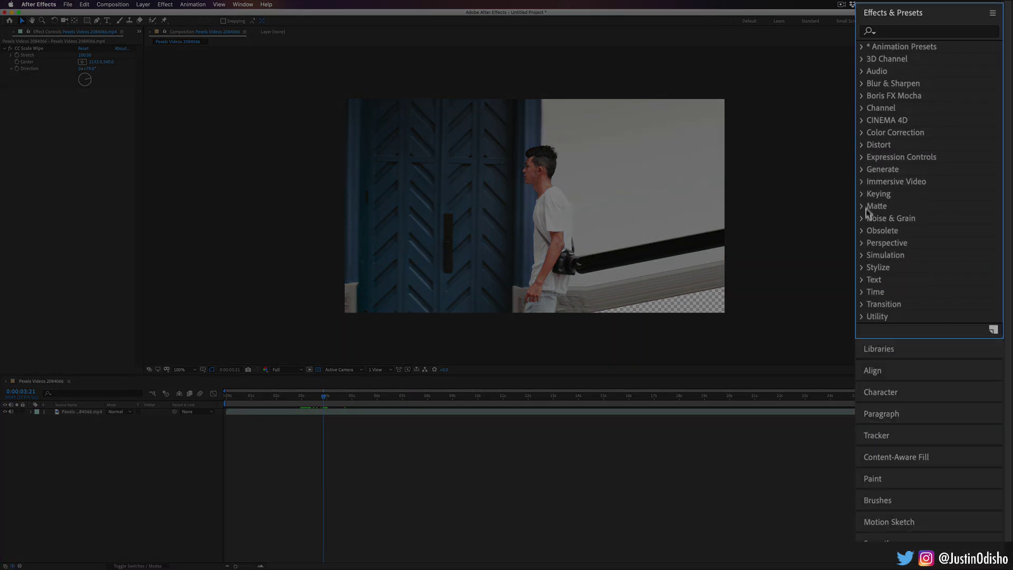
left_click(862, 305)
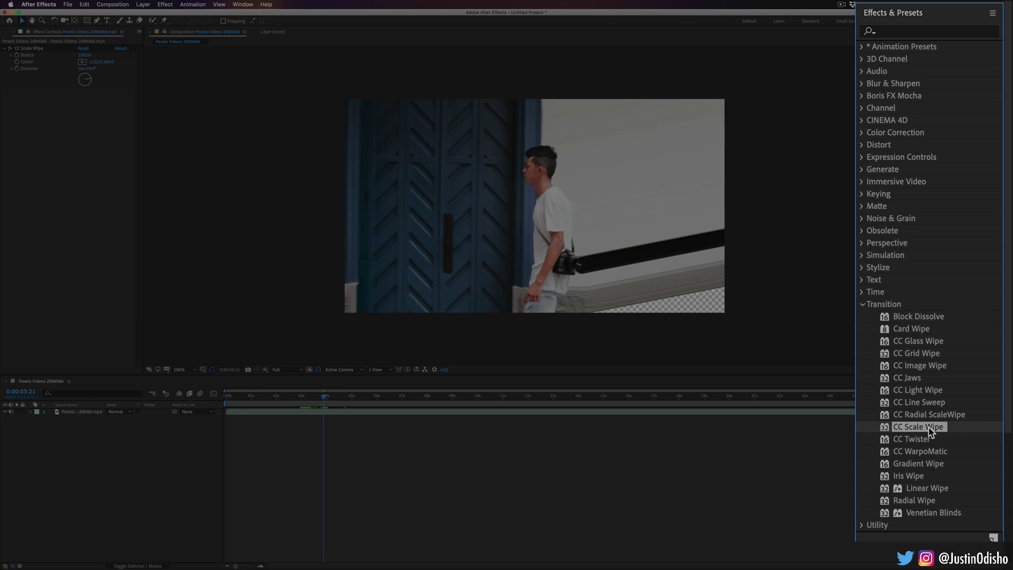
key("ctrl+z")
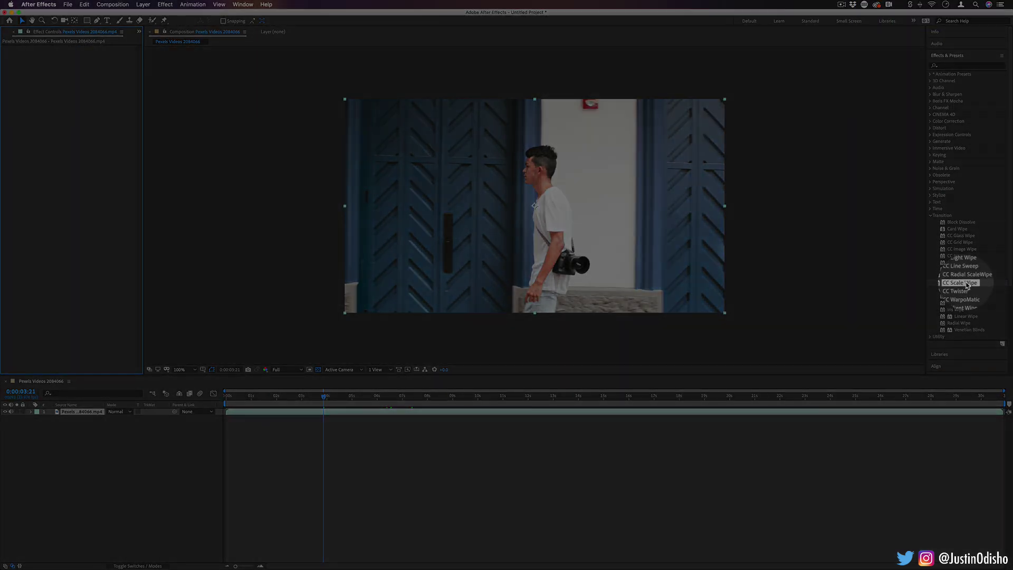
Apply CC Scale Wipe to the walking clip with Stretch 4.70 and centre 960,540
left_click_drag(969, 284, 79, 414)
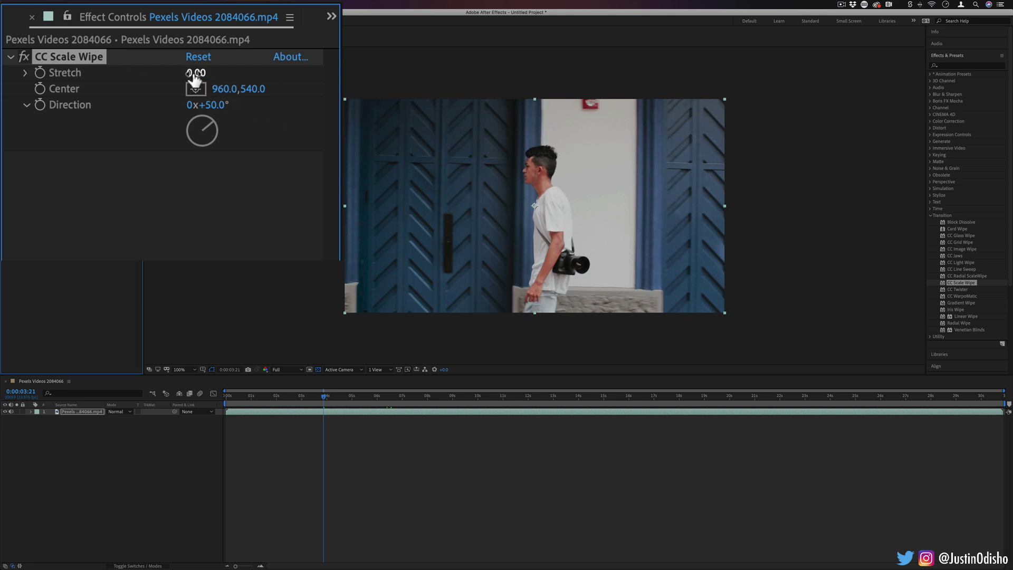
left_click_drag(196, 74, 237, 73)
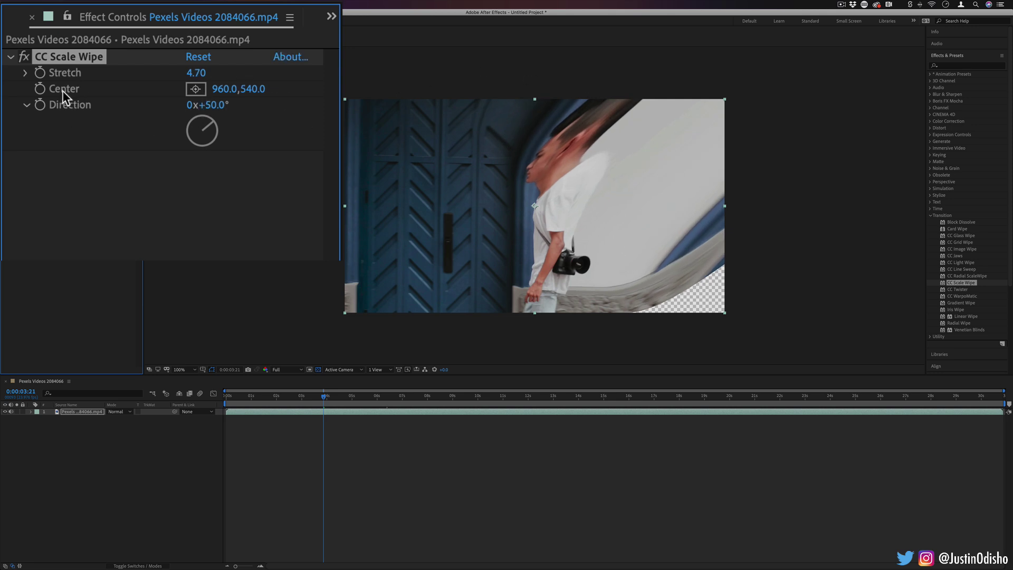
left_click(195, 90)
left_click(198, 89)
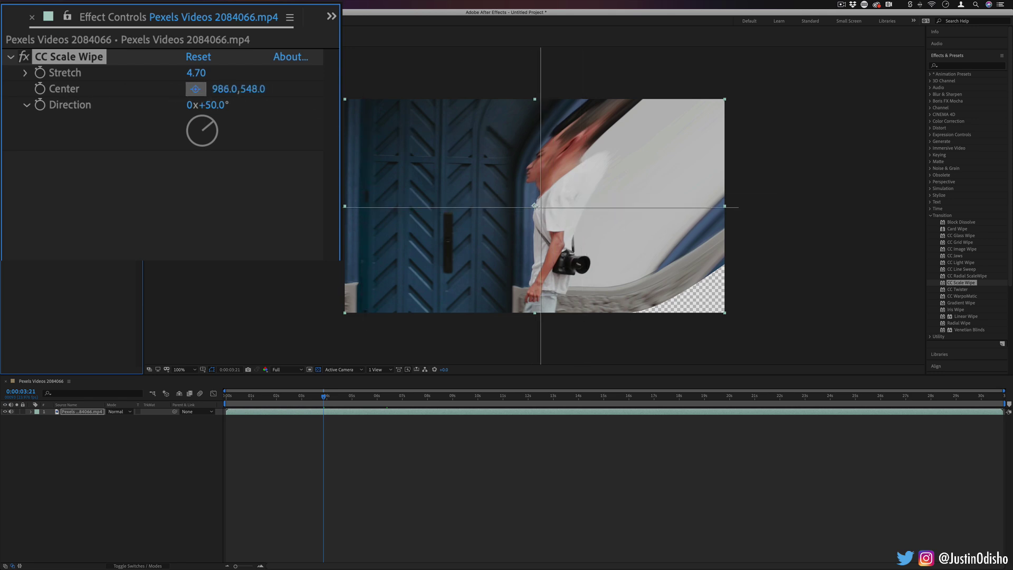
left_click(535, 205)
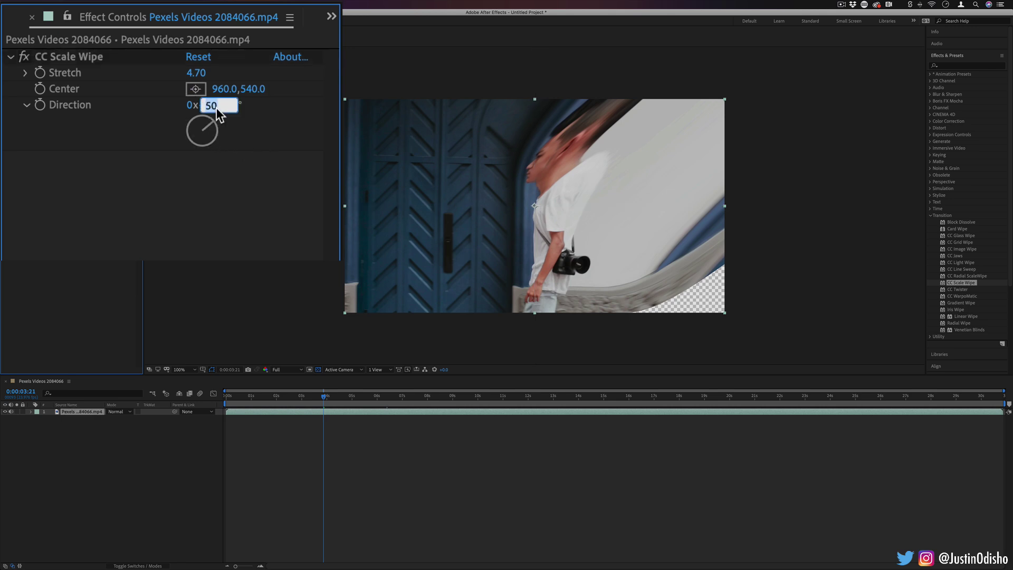
Set the wipe's Direction to 90°, Stretch to 100 and Center to 1133,540
type("90")
key("Return")
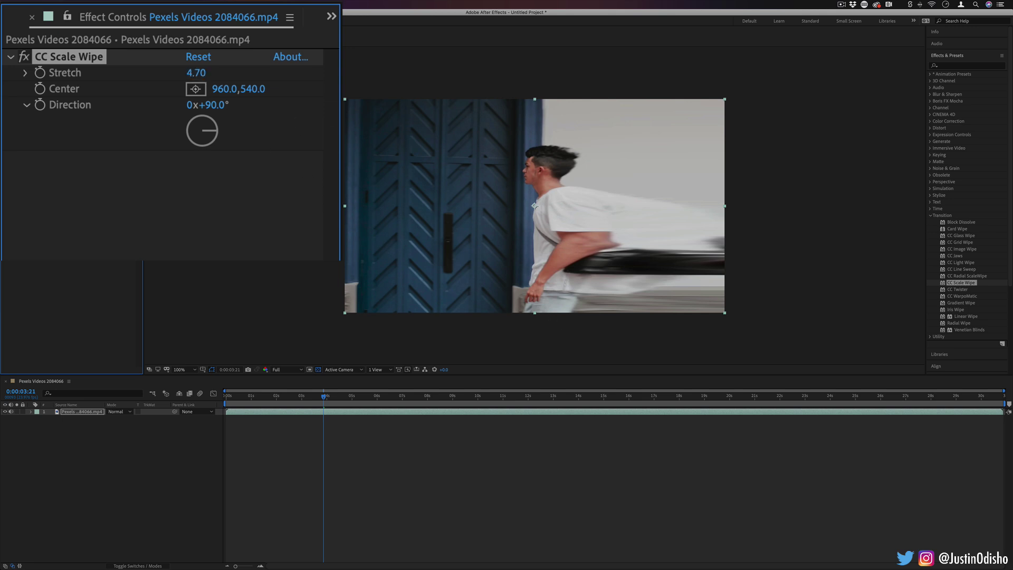
left_click(195, 72)
type("9")
key("Return")
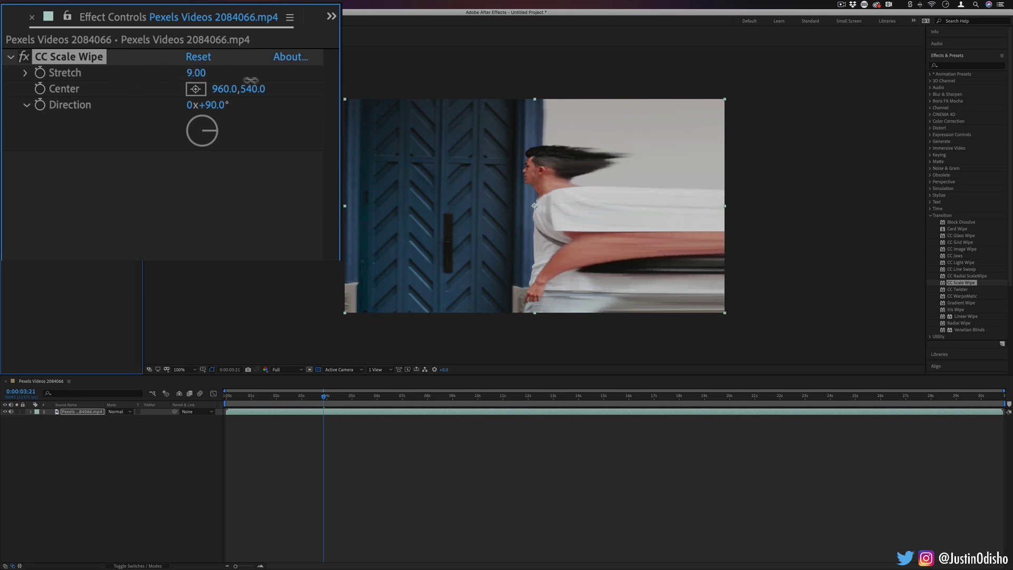
left_click_drag(251, 81, 332, 80)
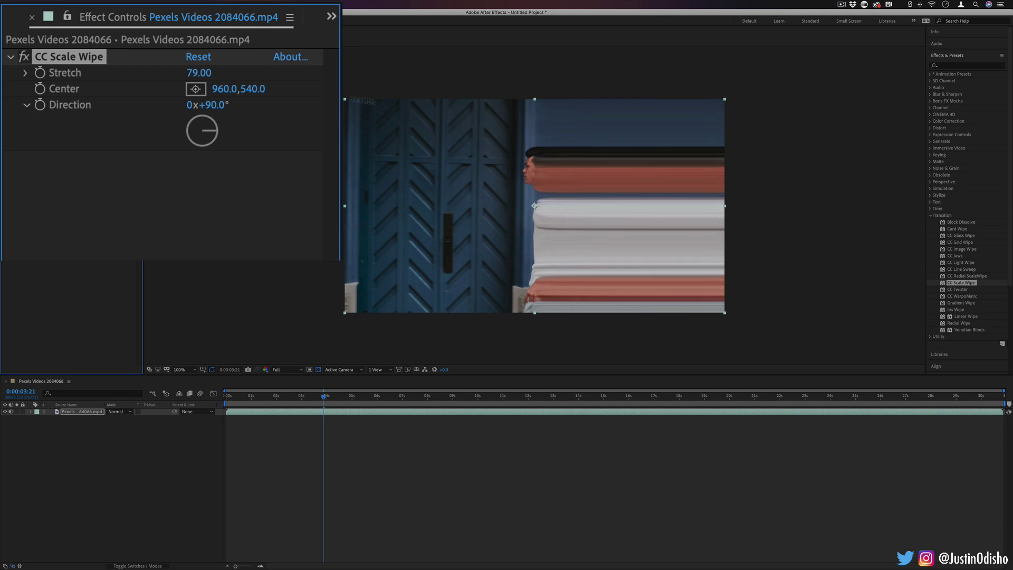
left_click(199, 73)
type("100")
key("Return")
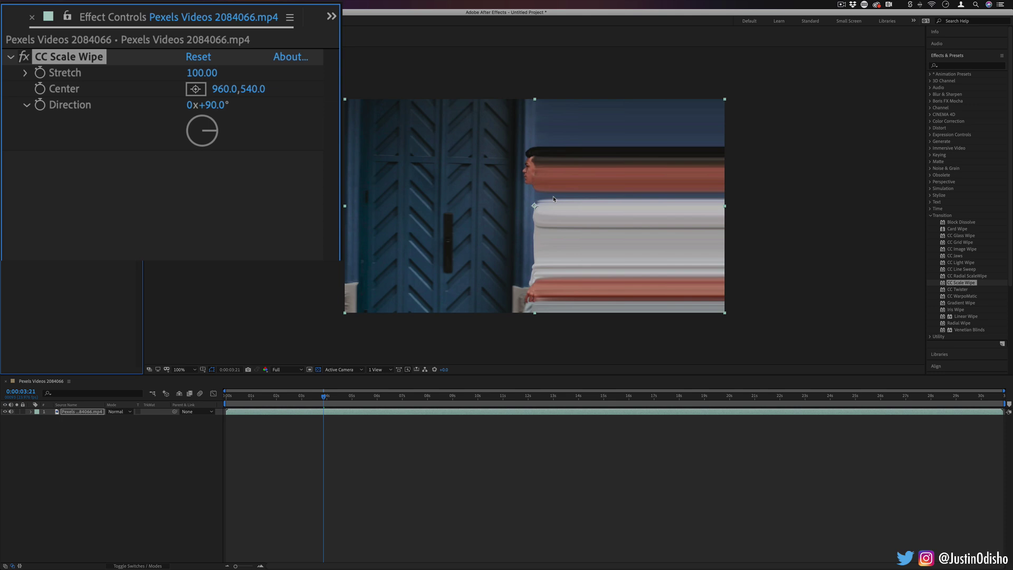
left_click_drag(221, 90, 343, 95)
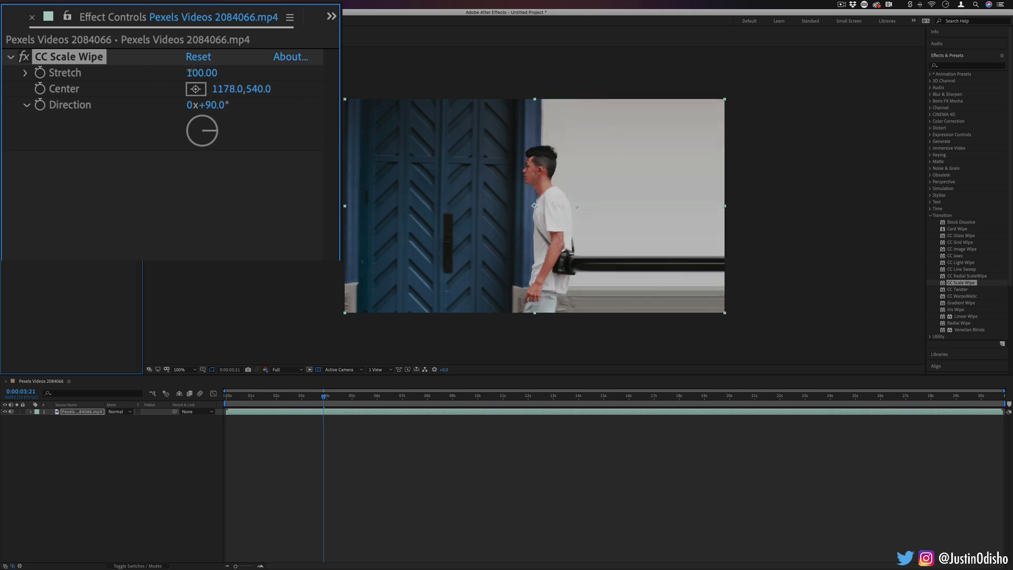
left_click_drag(188, 73, 172, 73)
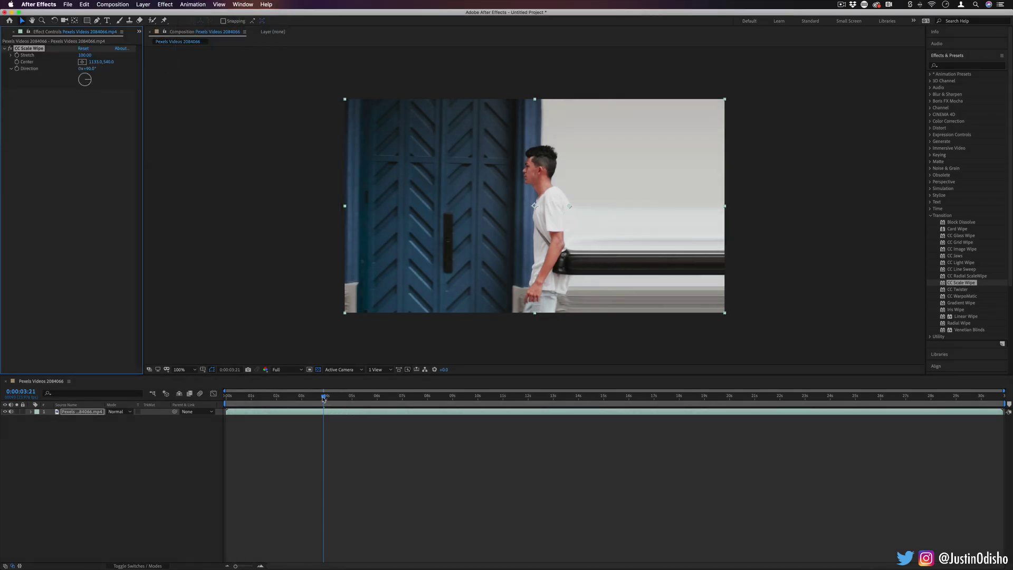
On a later frame, tilt the wipe Direction from 90° to 70° and deselect the layer
left_click_drag(323, 397, 392, 401)
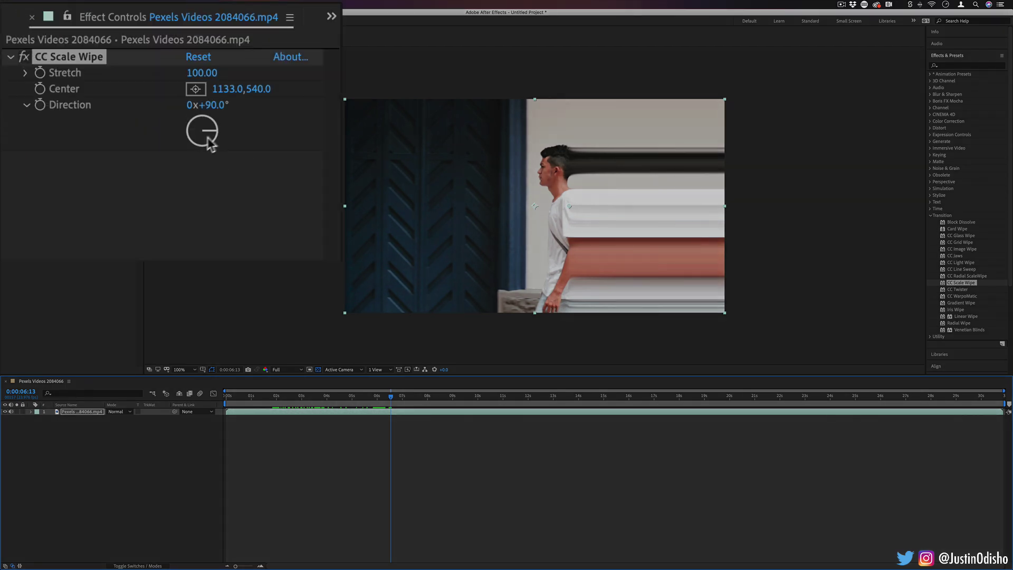
left_click_drag(208, 135, 220, 124)
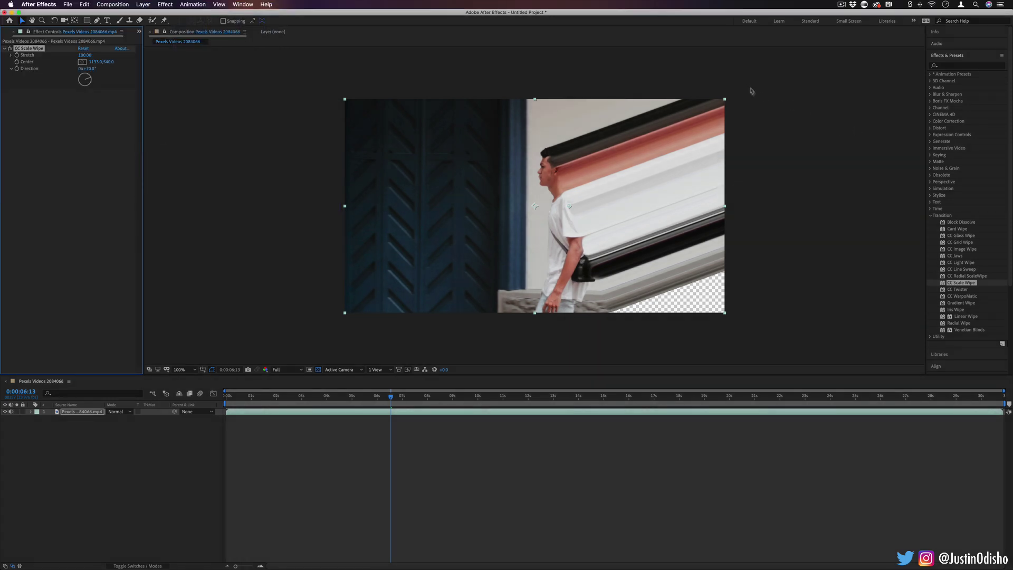
left_click(824, 156)
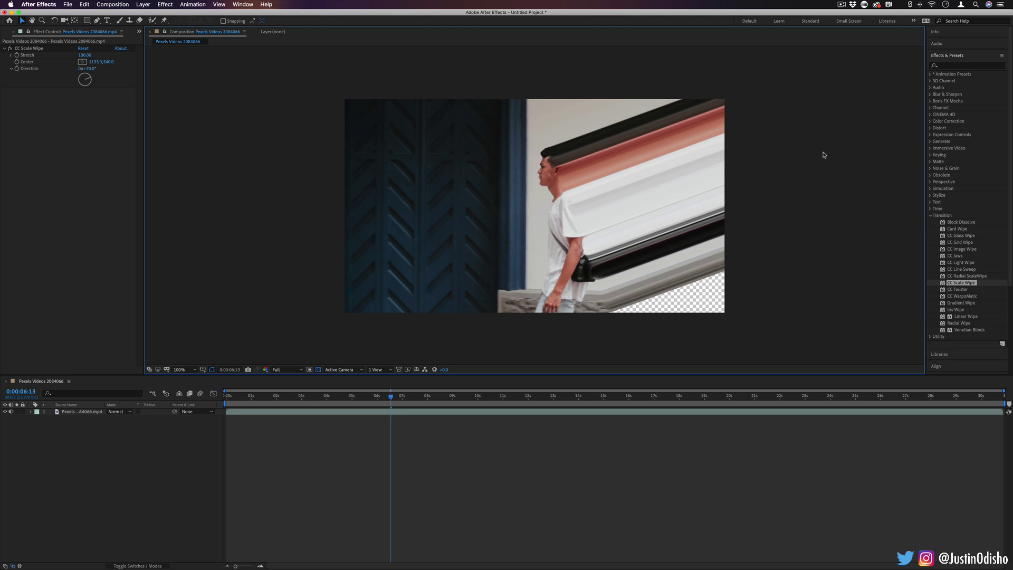
left_click(82, 412)
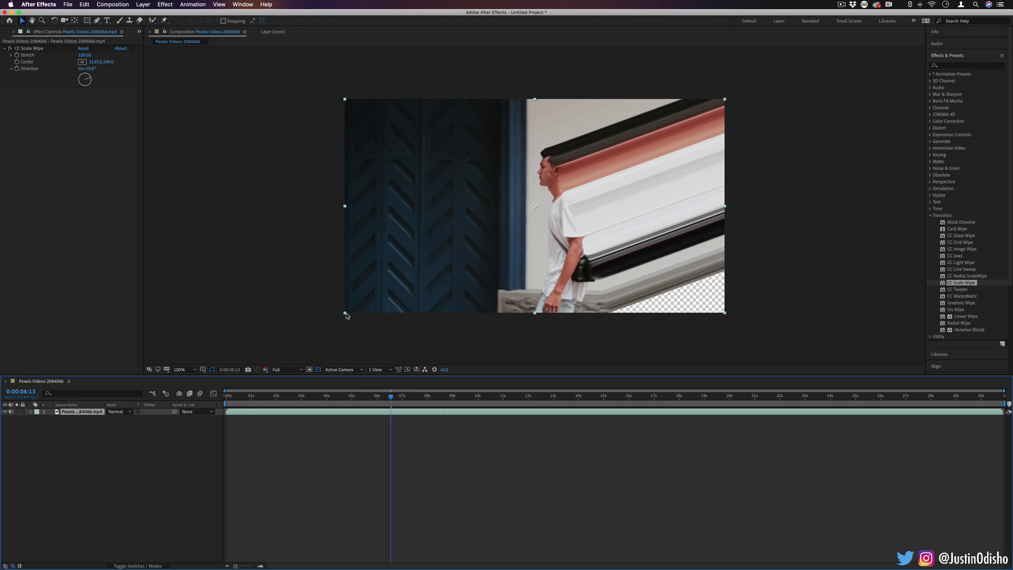
left_click_drag(345, 315, 277, 353)
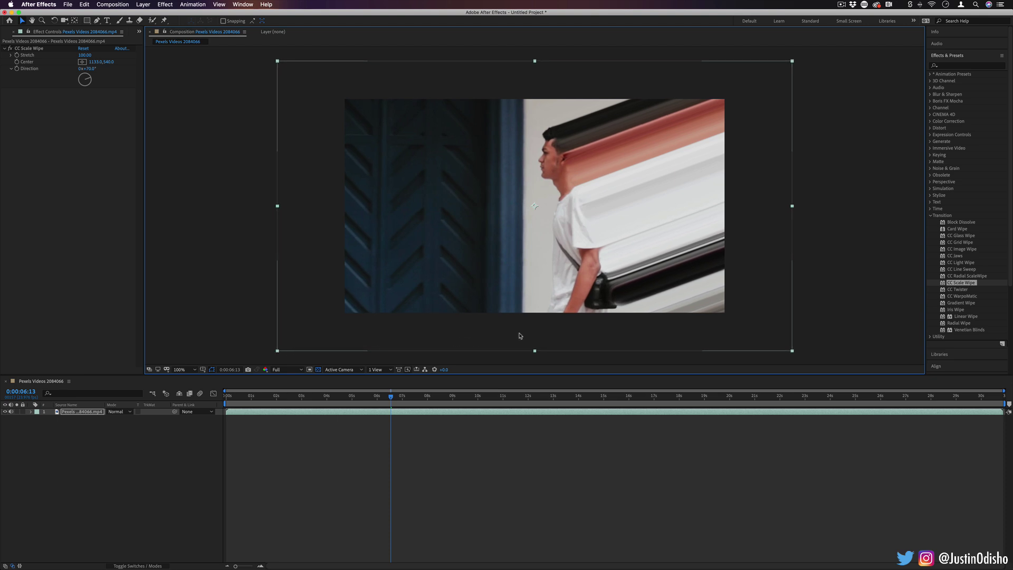
key("super+z")
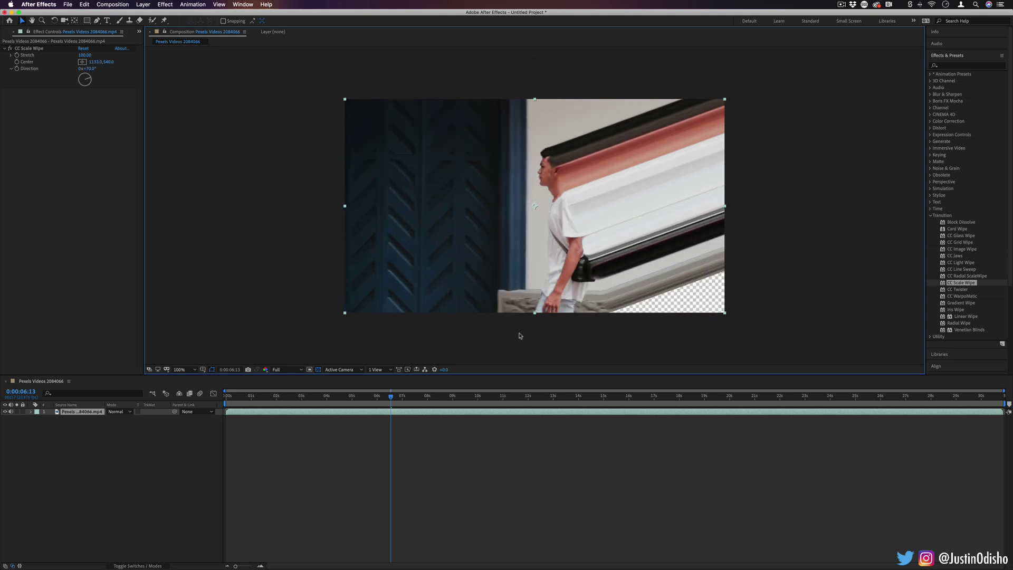
left_click(768, 340)
Search 'mirror' and add Distort > Mirror below CC Scale Wipe on the walking clip
left_click(938, 67)
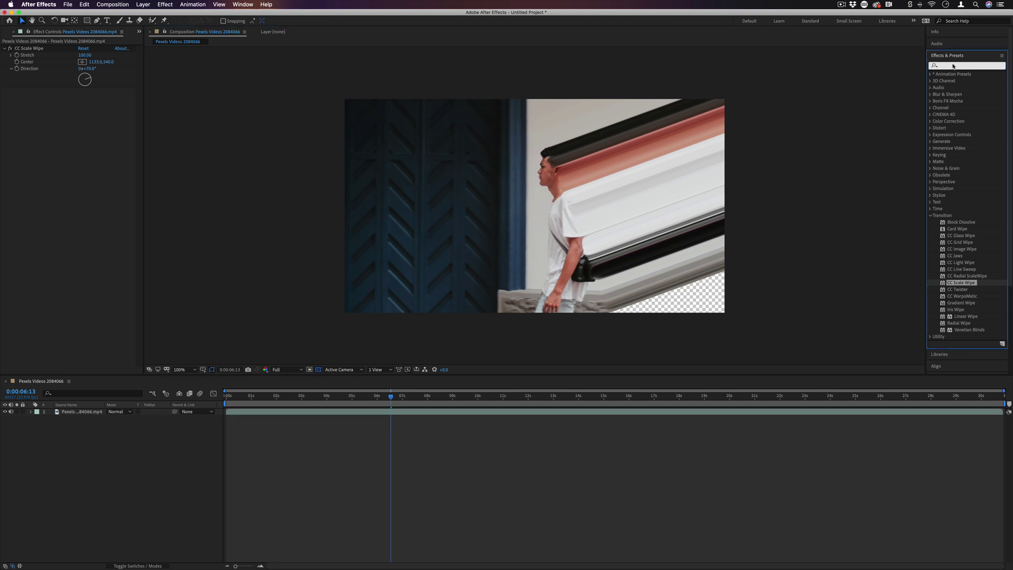
type("mirror")
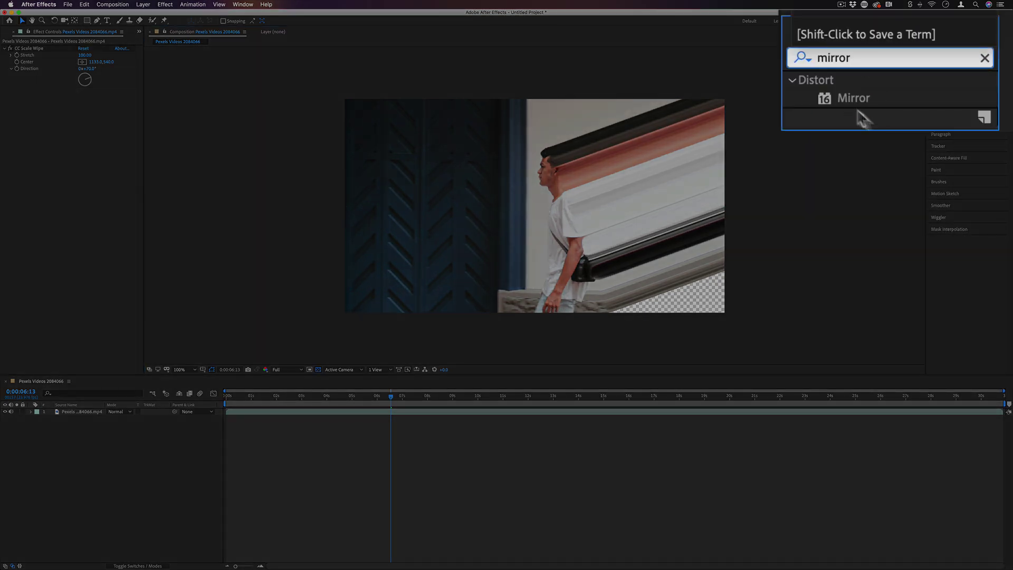
left_click(853, 101)
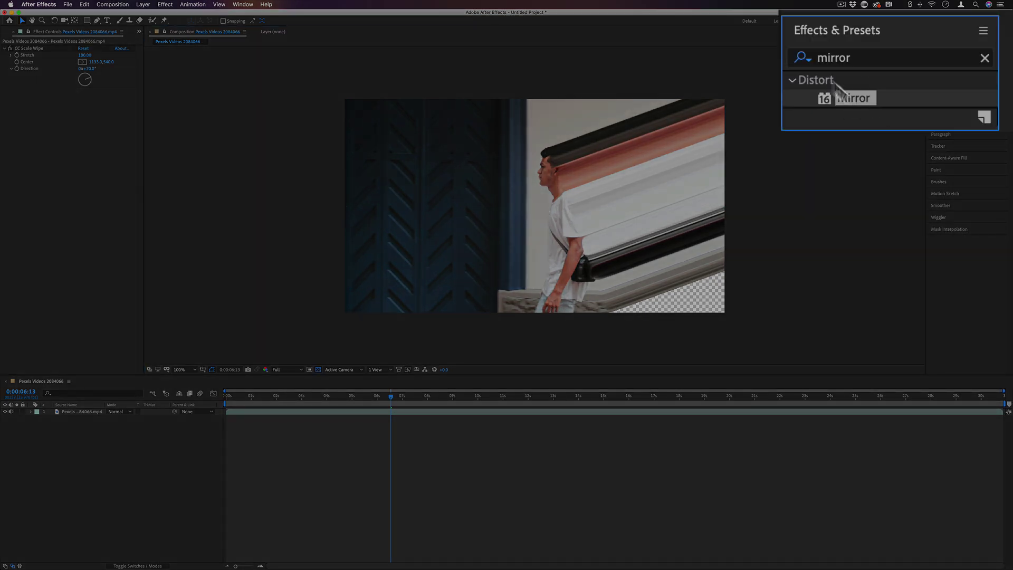
left_click_drag(953, 81, 66, 130)
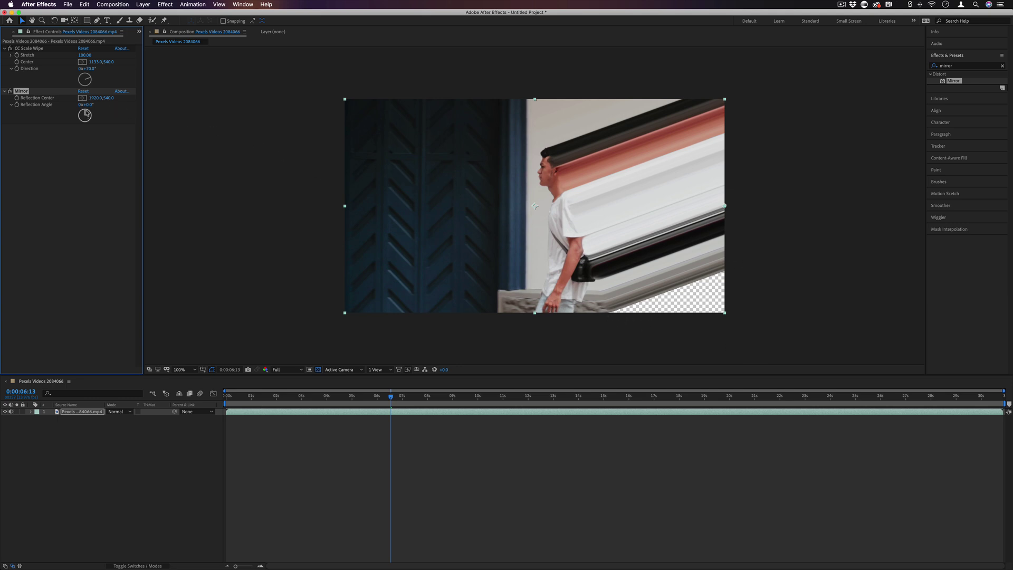
Set Mirror's Reflection Angle to 70° and nudge its Reflection Center X slightly
left_click_drag(86, 113, 95, 111)
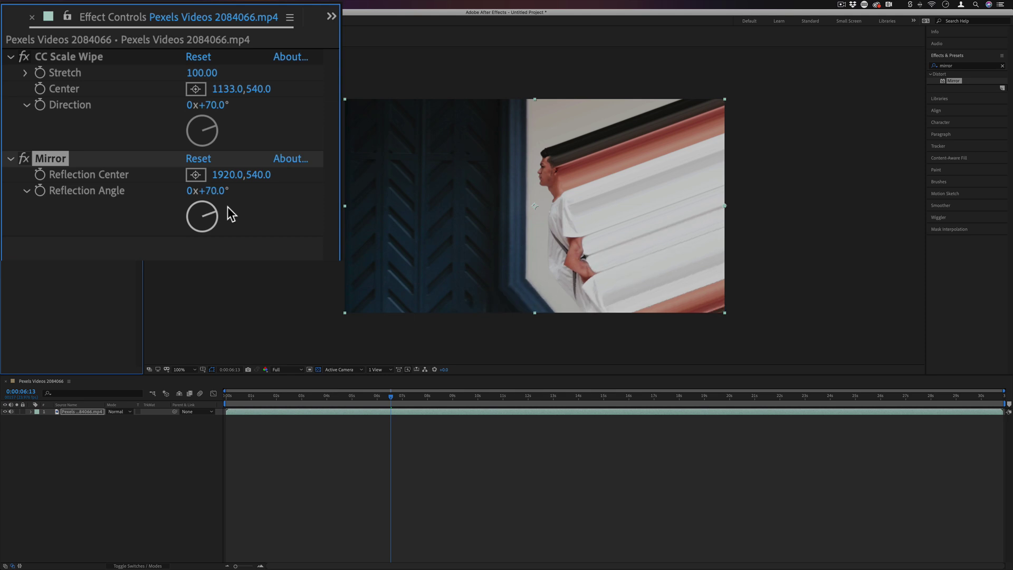
left_click_drag(227, 207, 228, 213)
left_click(217, 192)
type("70")
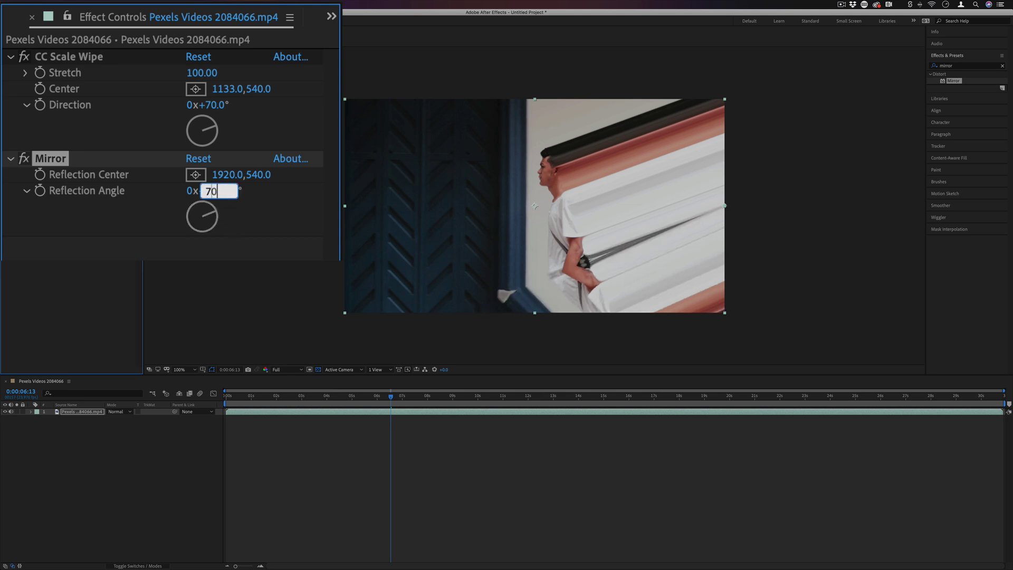
key("Return")
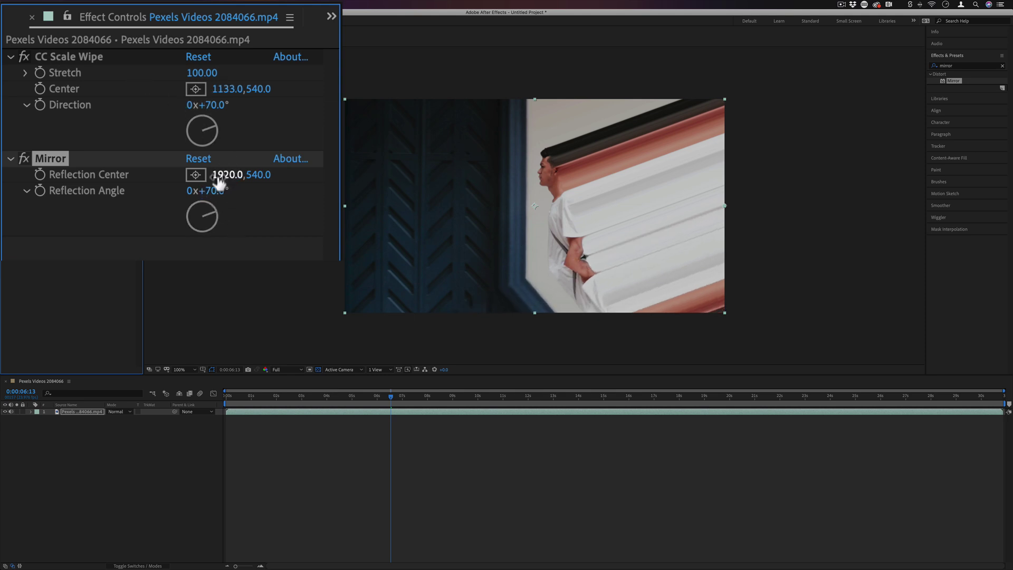
left_click_drag(218, 175, 216, 117)
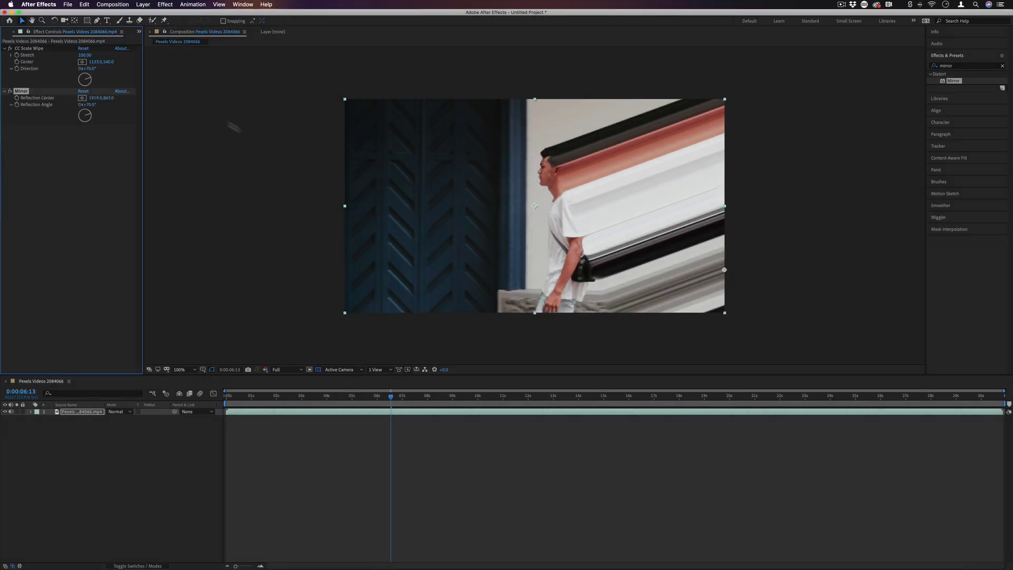
Play a preview from a later frame, return near the start, and bring up the Project panel
left_click_drag(442, 396, 583, 397)
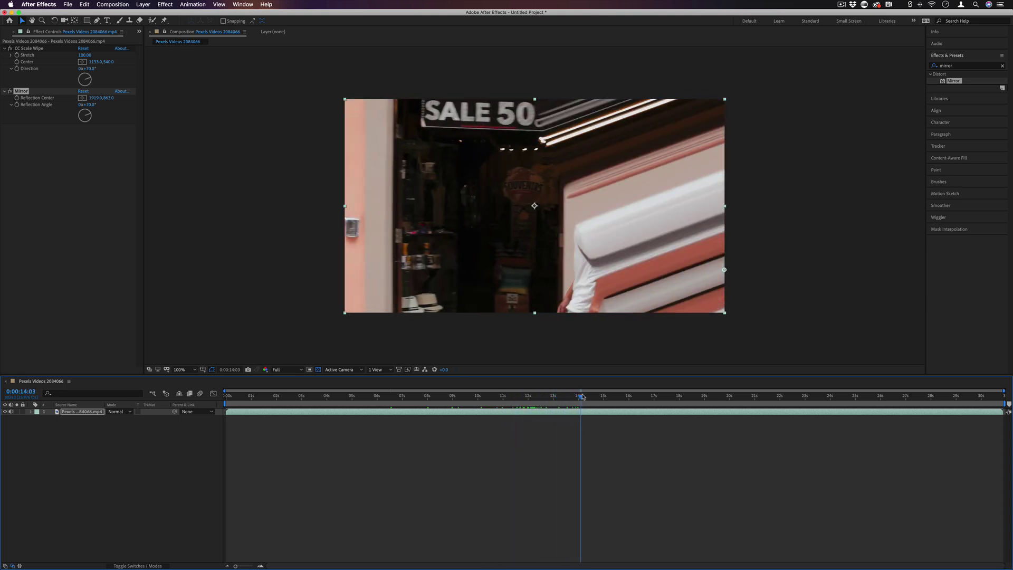
key("space")
left_click(409, 396)
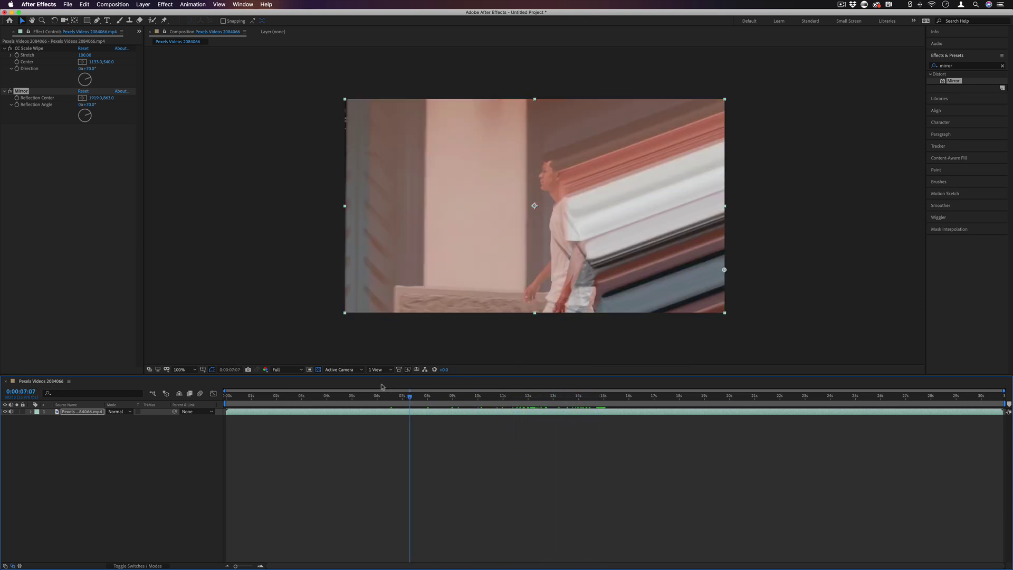
left_click_drag(382, 395, 254, 395)
key("super+0")
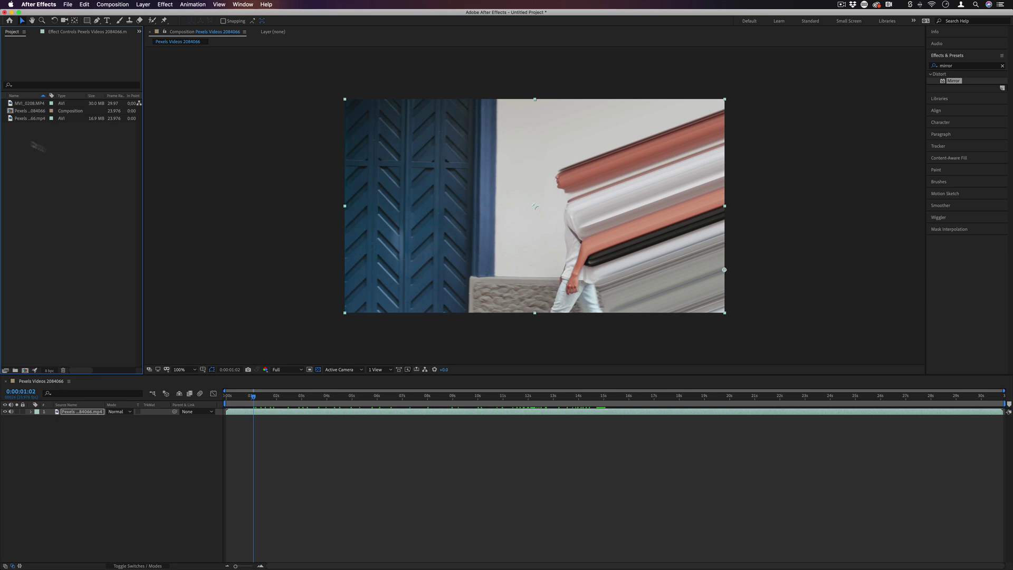
Add MVI_0208.MP4 above the walking clip and slide it to start around 3:23
left_click(30, 103)
left_click_drag(30, 105, 93, 415)
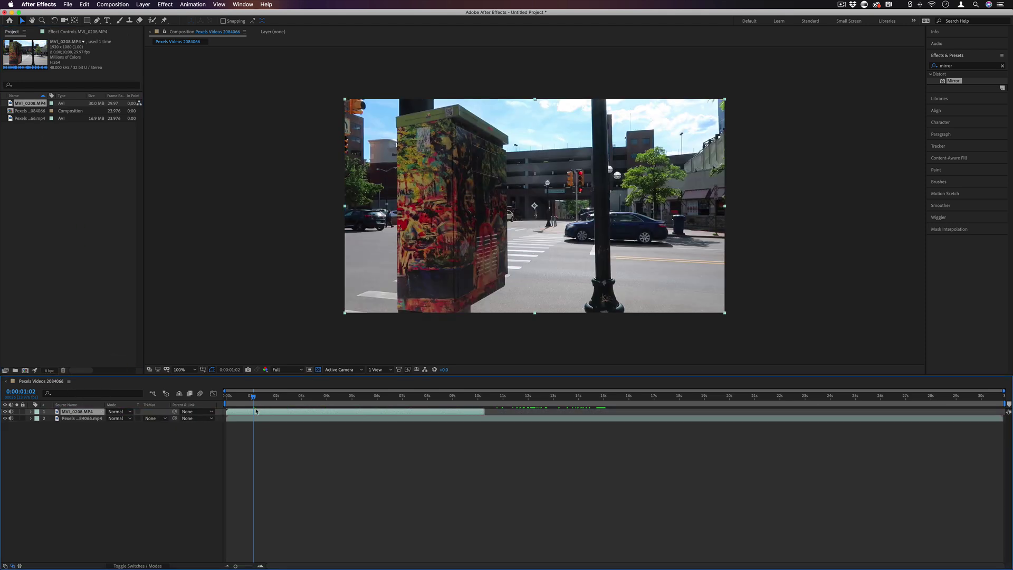
left_click_drag(257, 414, 315, 396)
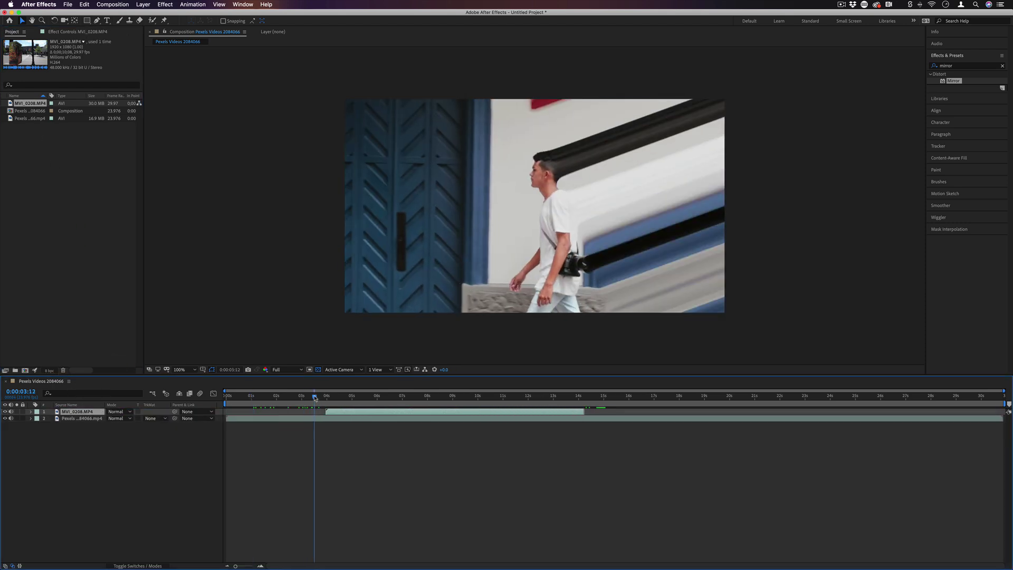
Put the playhead at 3:16, just before the street clip, with the walking clip selected
left_click(535, 206)
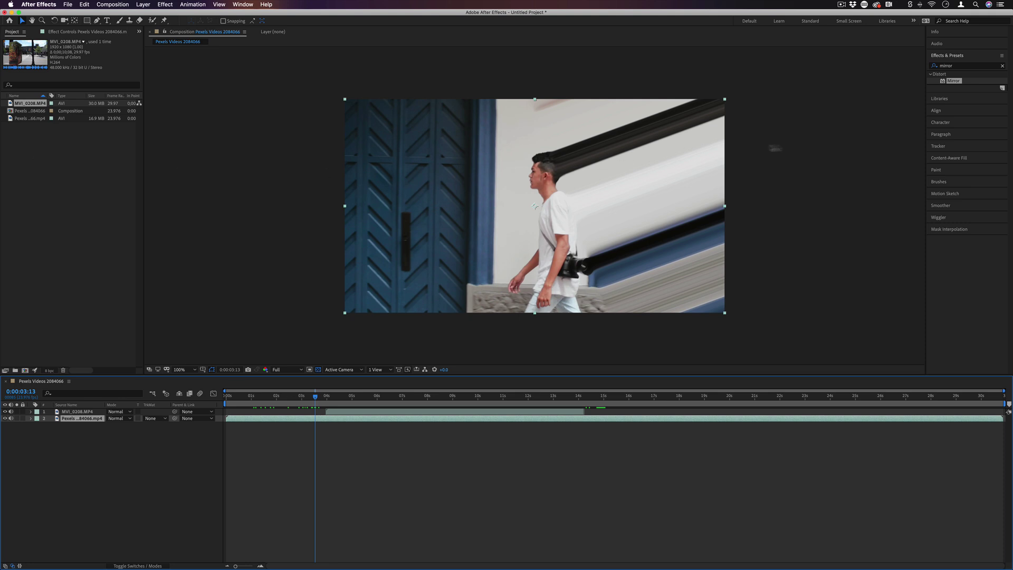
left_click(344, 412)
left_click(326, 399)
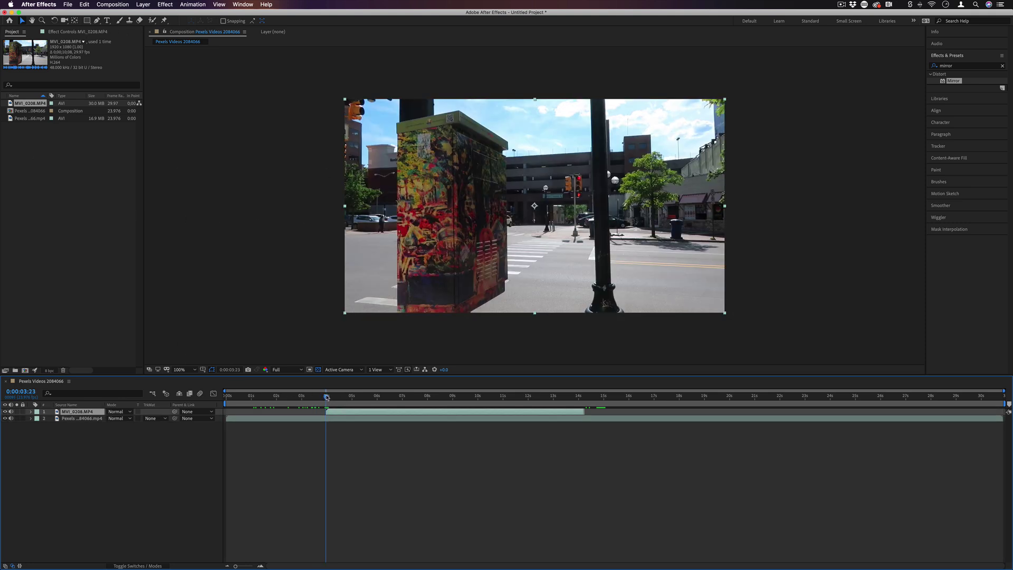
left_click(320, 396)
left_click(79, 419)
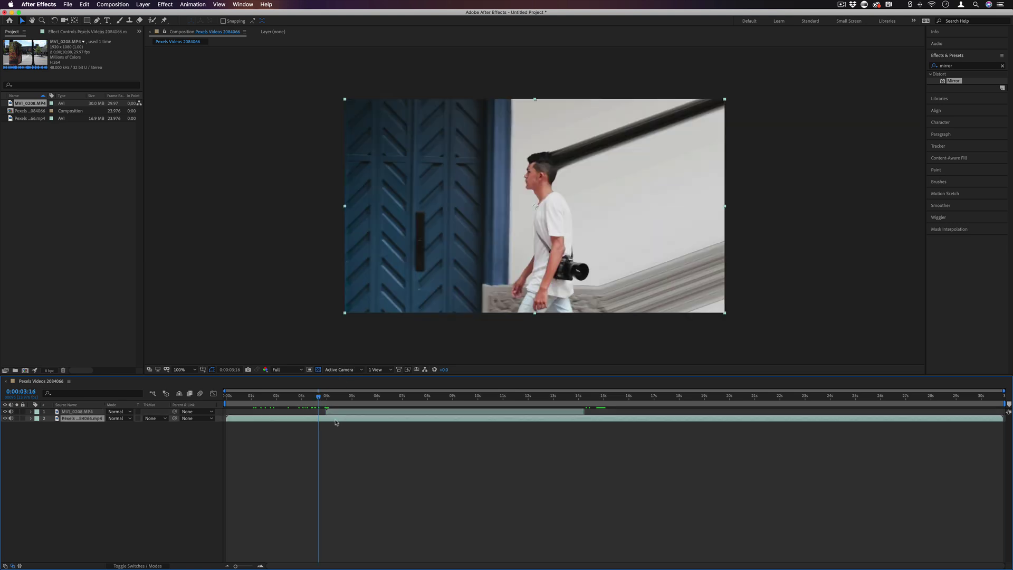
Set the walking clip's wipe Direction to 90° and delete the Mirror effect
left_click(76, 33)
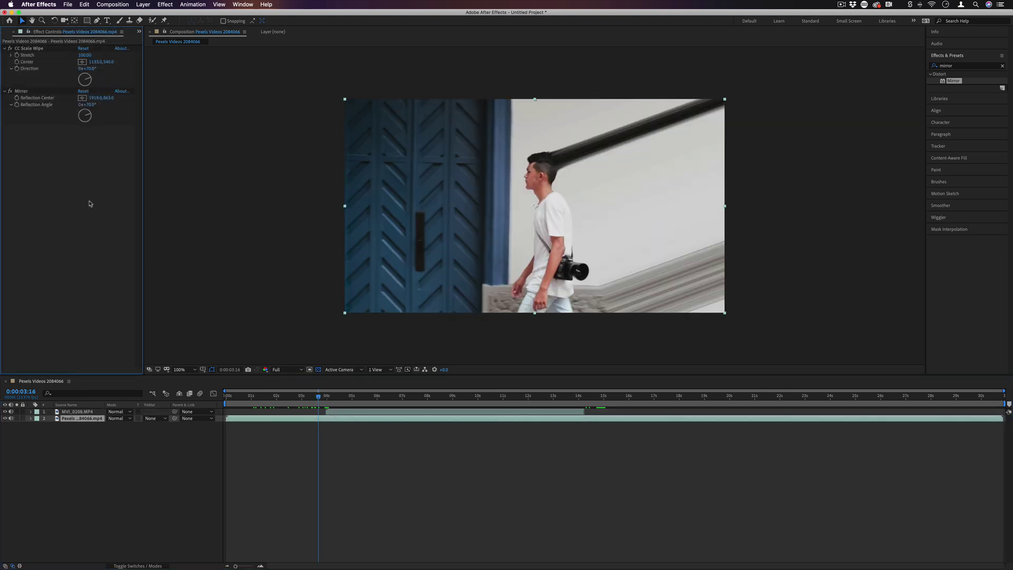
left_click(89, 69)
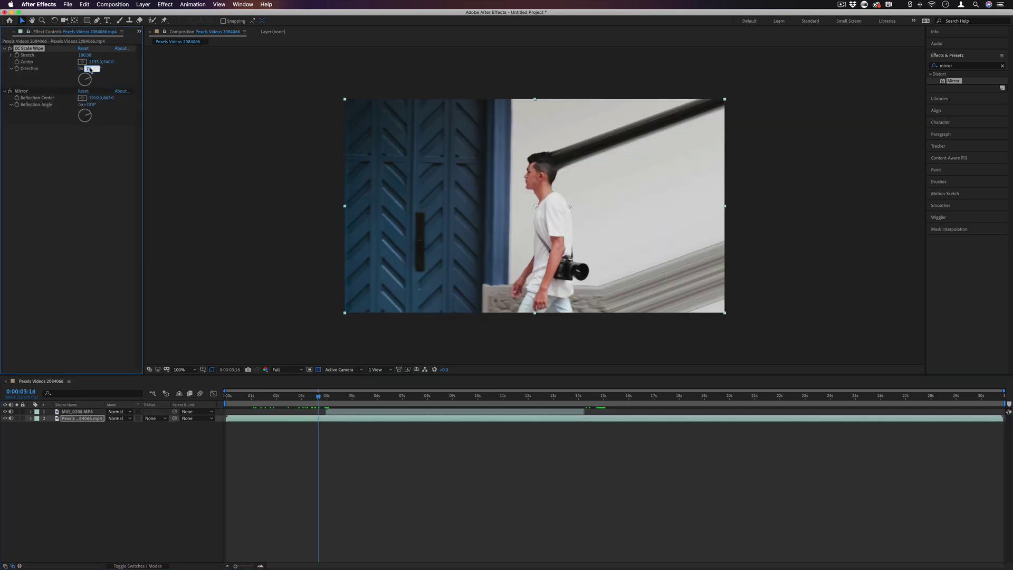
type("90")
key("Return")
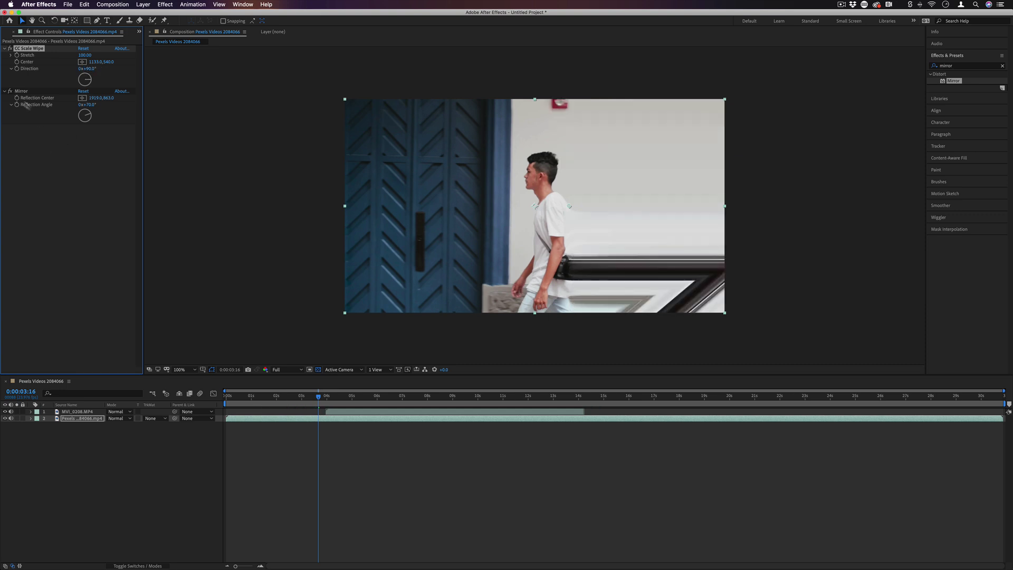
left_click(20, 92)
key("Delete")
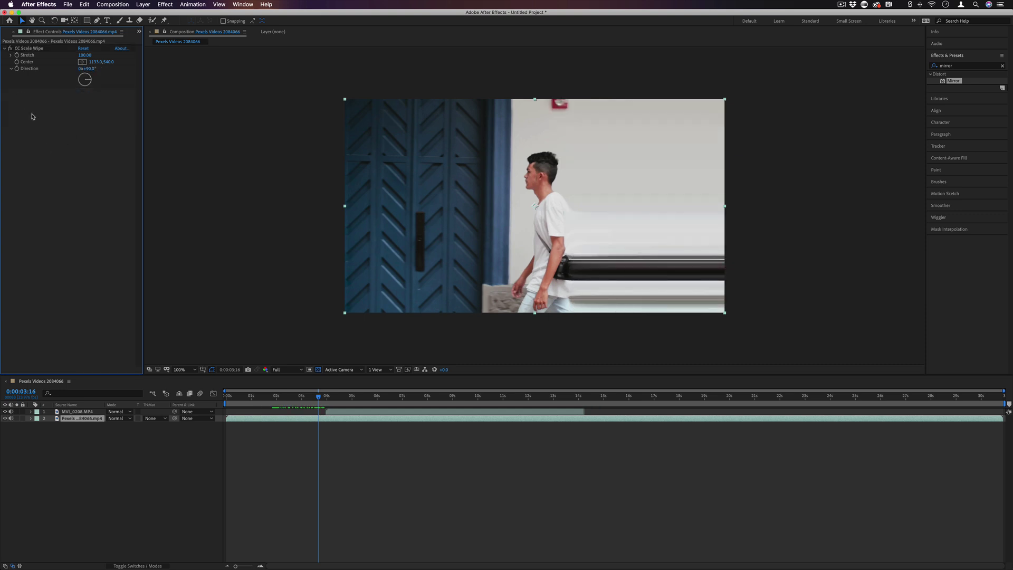
Keyframe Stretch at 0 on 3:16 and 100 on 3:23
left_click(84, 56)
key("Return")
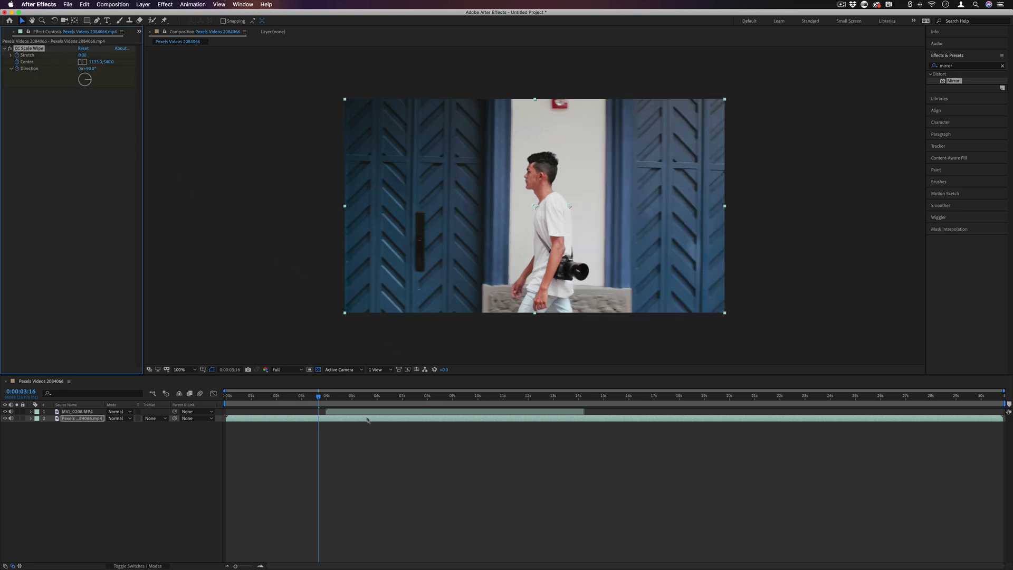
left_click_drag(320, 397, 327, 396)
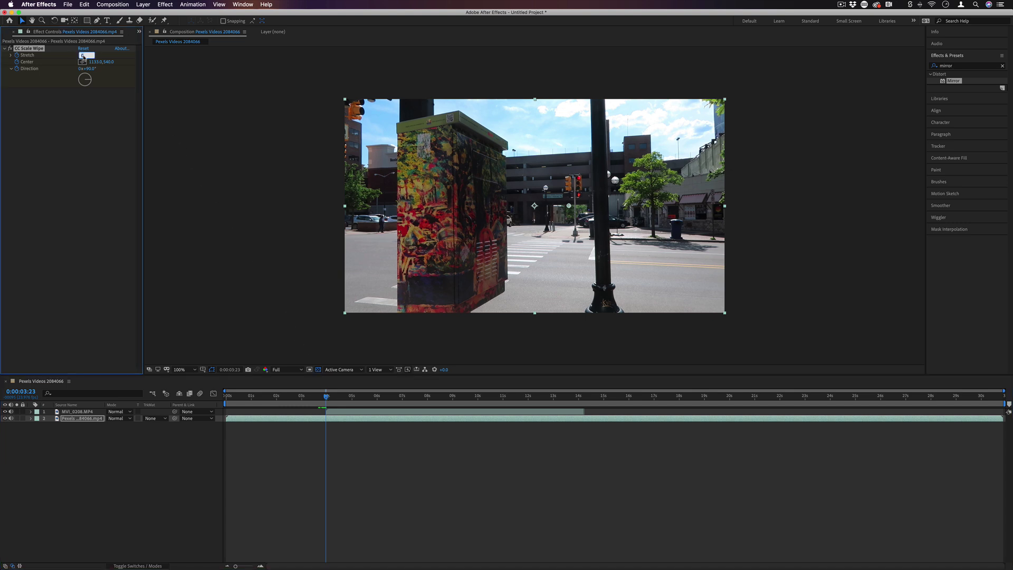
type("100")
key("Return")
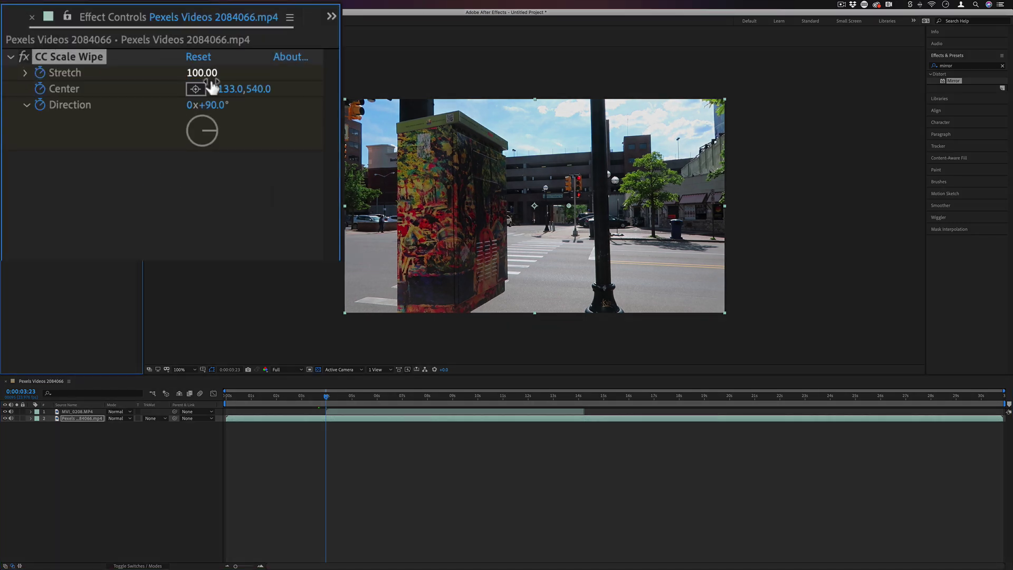
Set the wipe Center X to 0, check the frame before the street clip, and select it
left_click(227, 90)
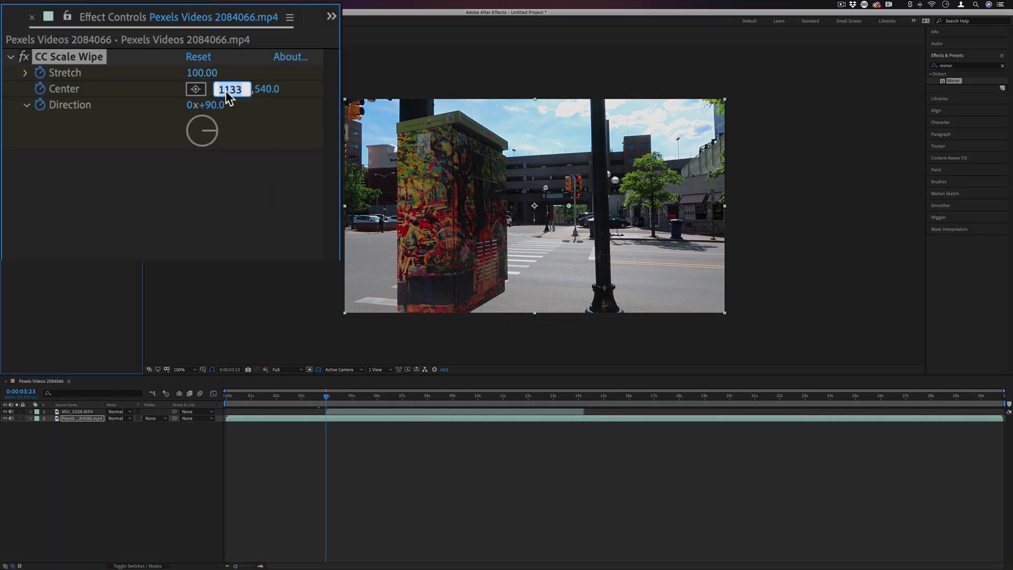
type("0")
key("Return")
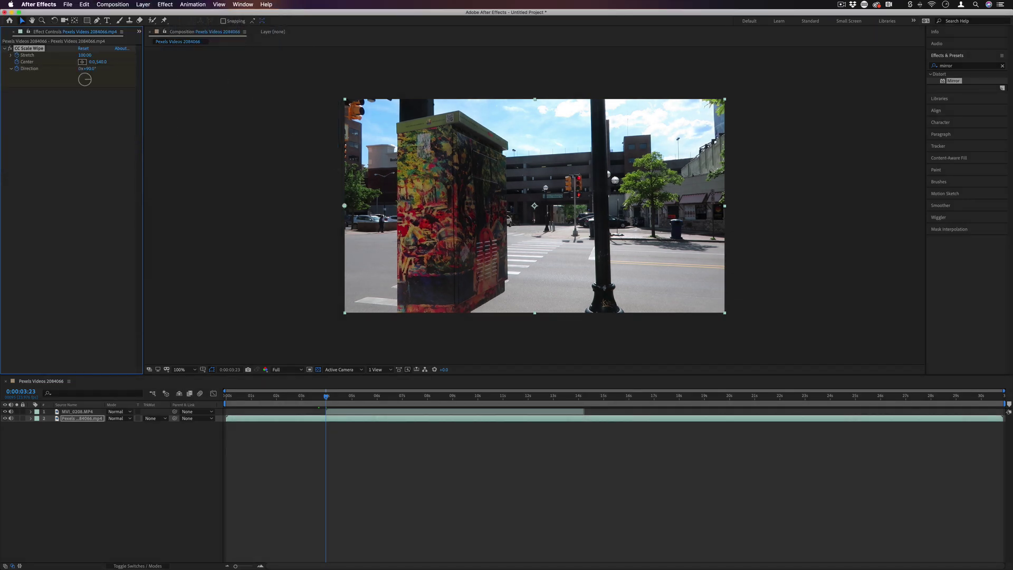
left_click_drag(326, 397, 325, 396)
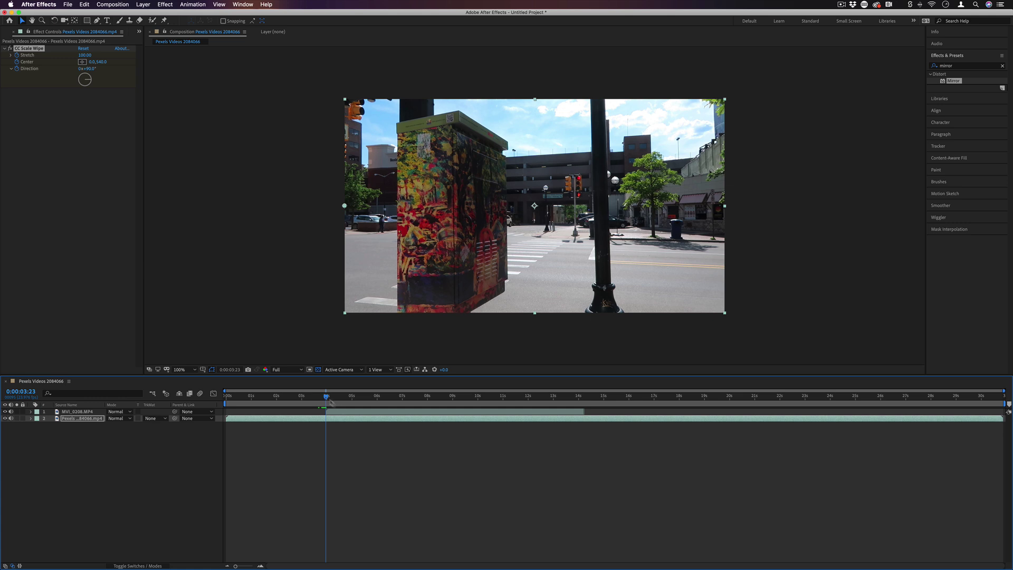
left_click(347, 414)
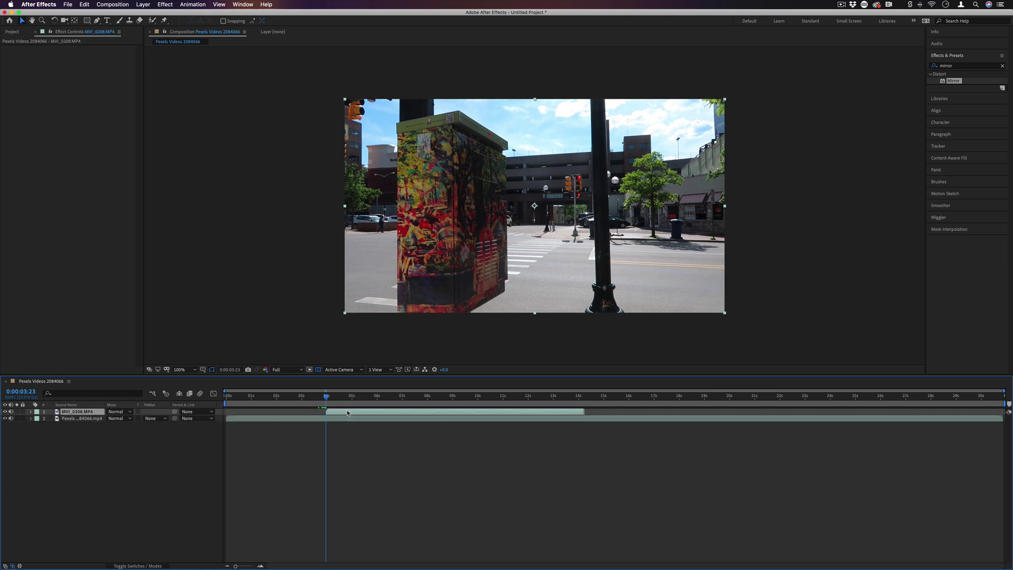
Apply CC Scale Wipe to MVI_0208.MP4 from a 'cc scale' search and set Center X to 0
left_click(1002, 67)
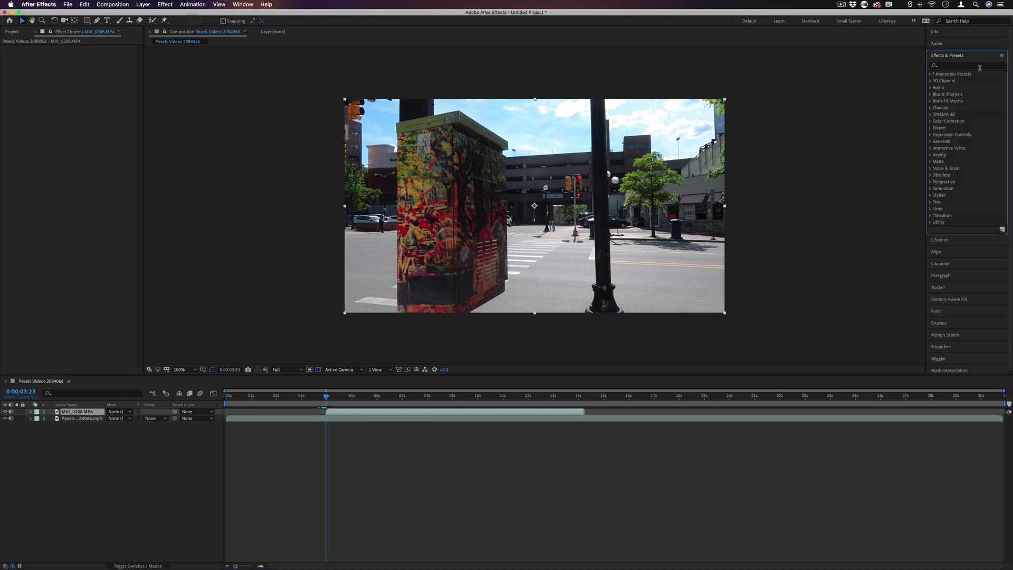
type("cc scale")
double_click(961, 81)
left_click(94, 63)
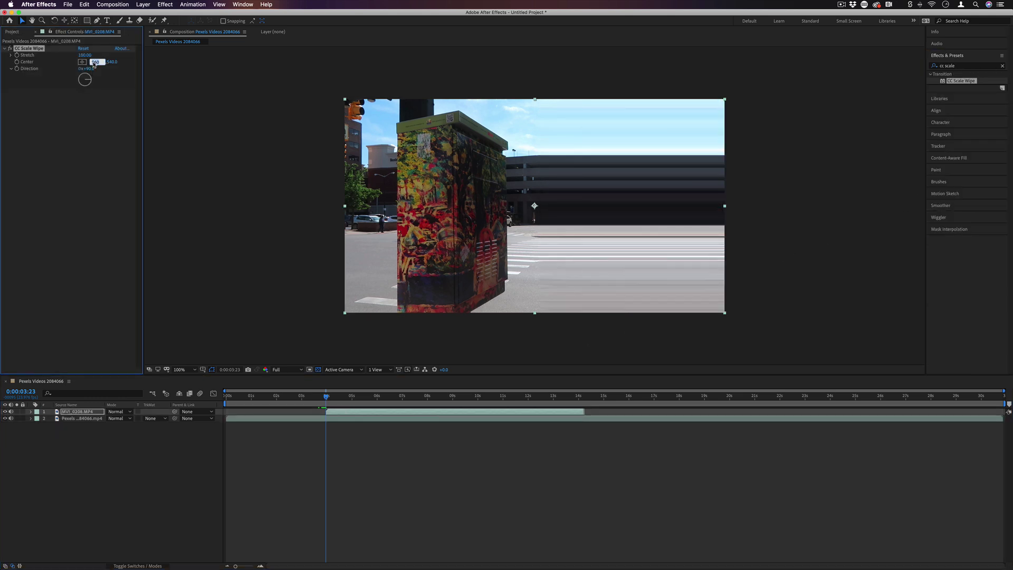
type("0")
key("Return")
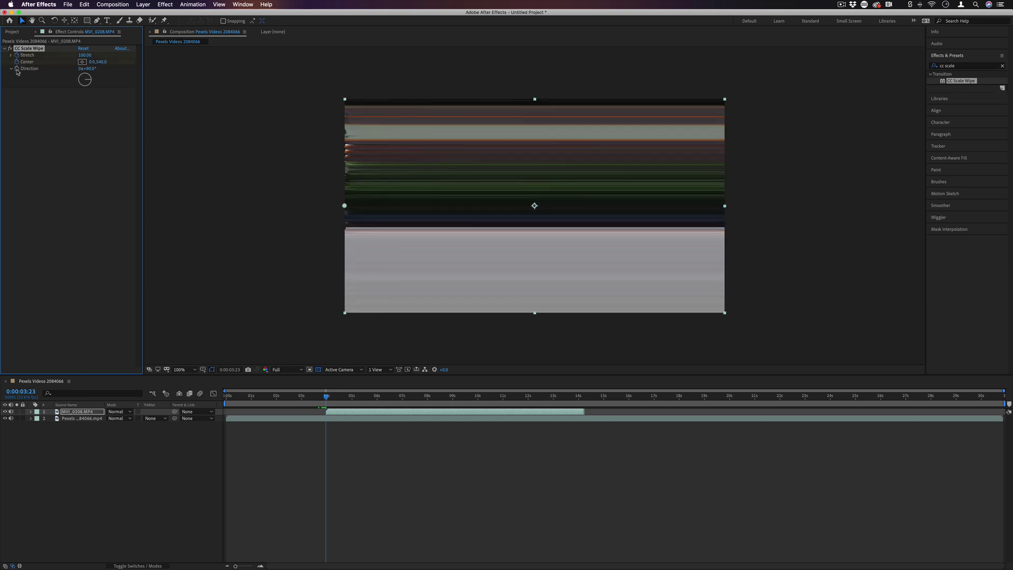
Keyframe the street clip's Stretch at 0 on 4:12, then go back to review the transition
left_click(331, 397)
left_click_drag(332, 398, 342, 398)
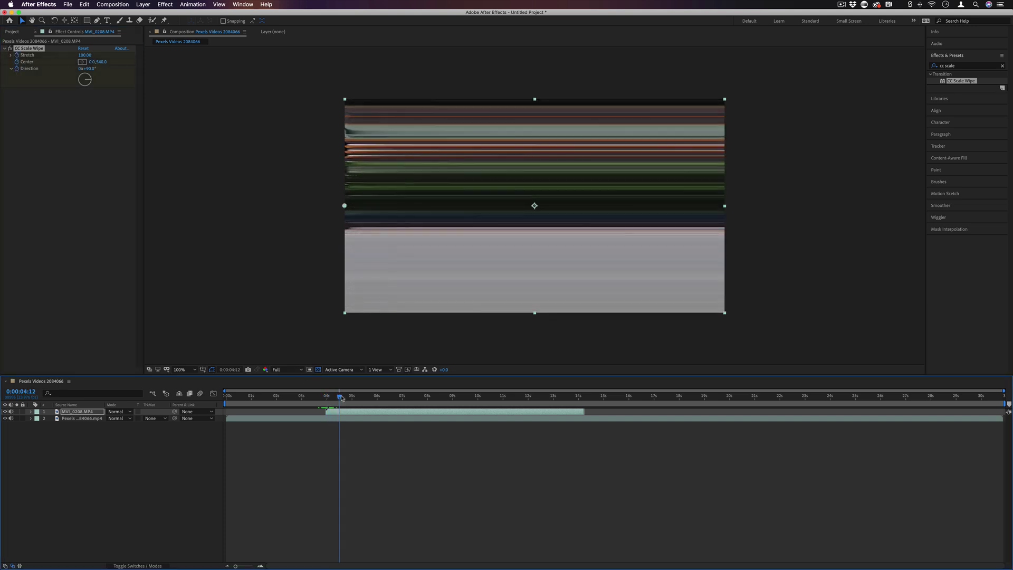
left_click(84, 55)
type("0")
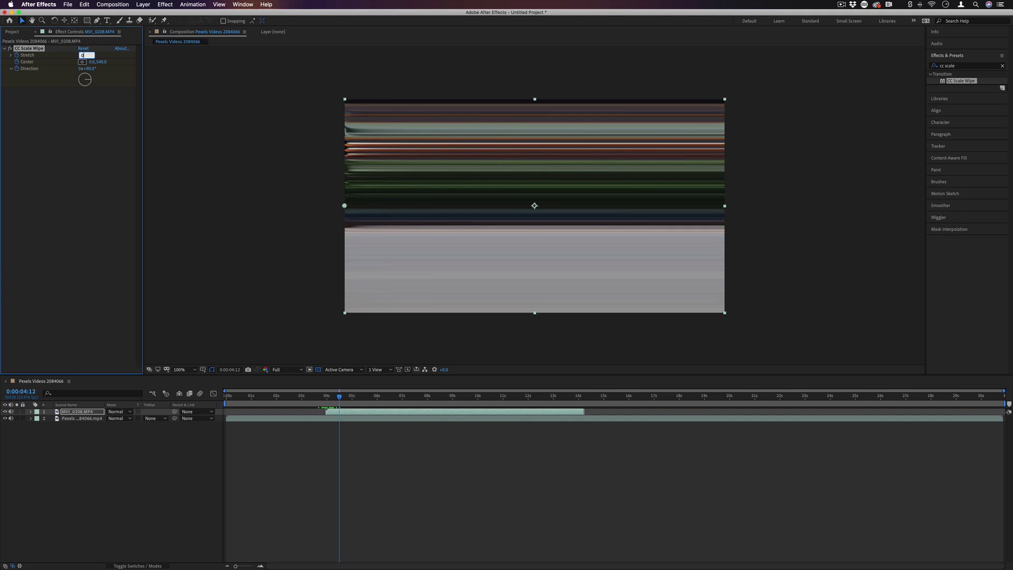
key("Return")
mouse_move(325, 400)
left_mouse_down()
mouse_move(307, 400)
mouse_move(342, 398)
mouse_move(323, 399)
left_mouse_up()
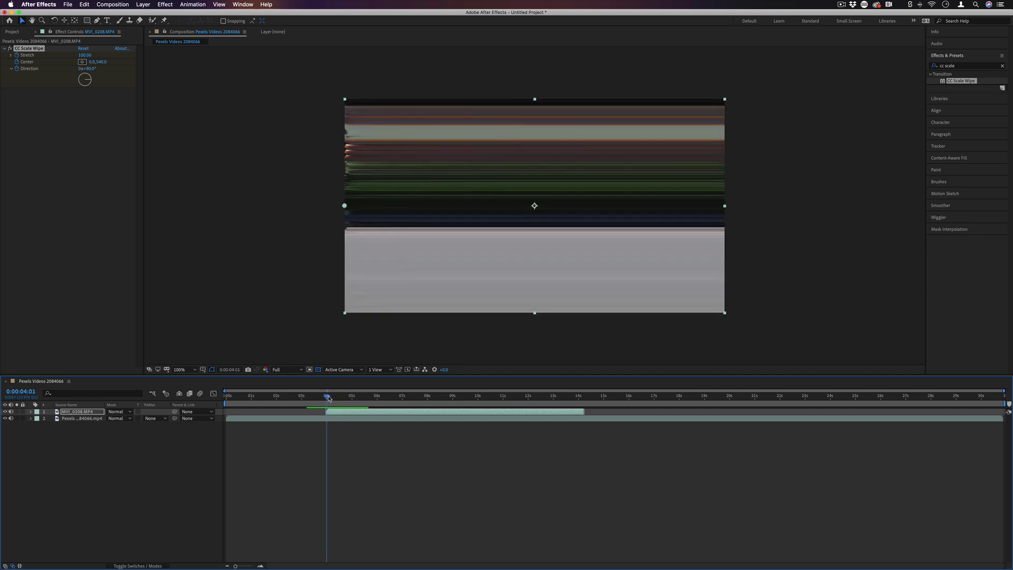